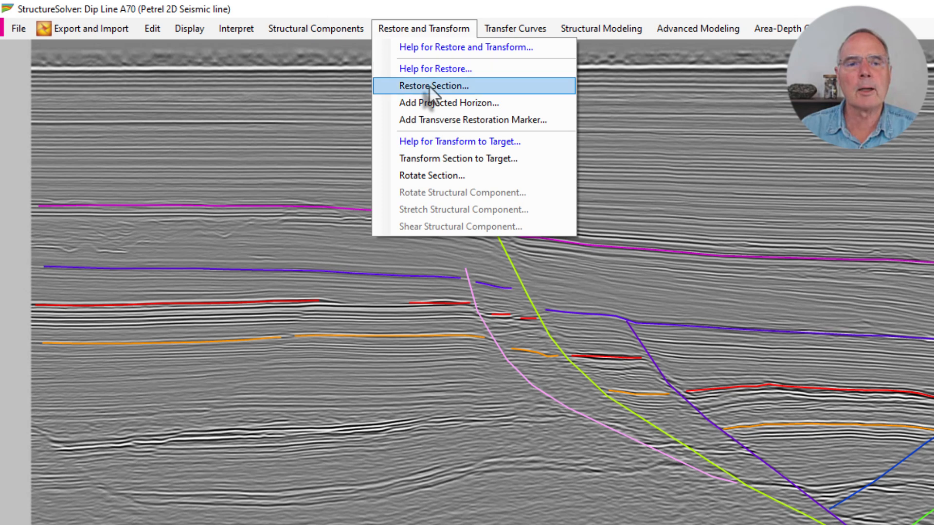
Restore the whole section below Seismic horizon 3 with the Vertical Shear method
{"action": "left_click", "coordinate": [430, 87]}
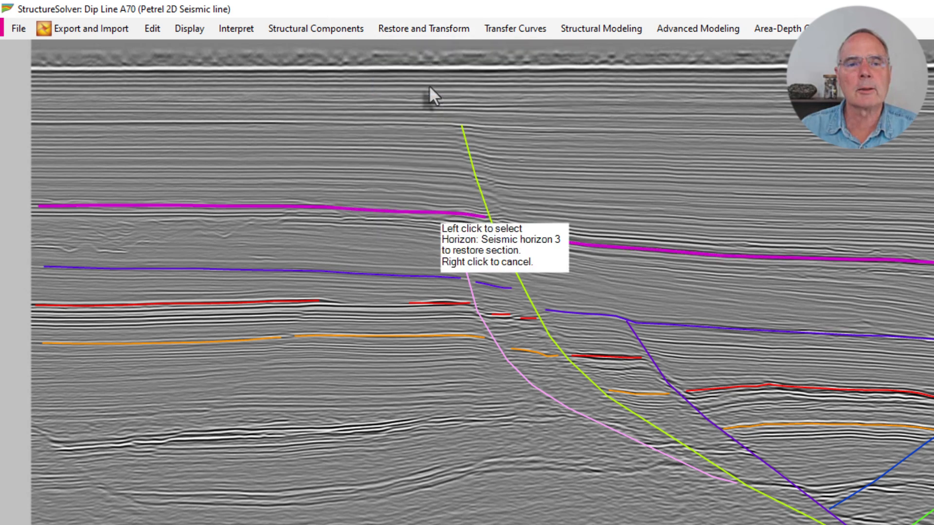
{"action": "left_click", "coordinate": [433, 213]}
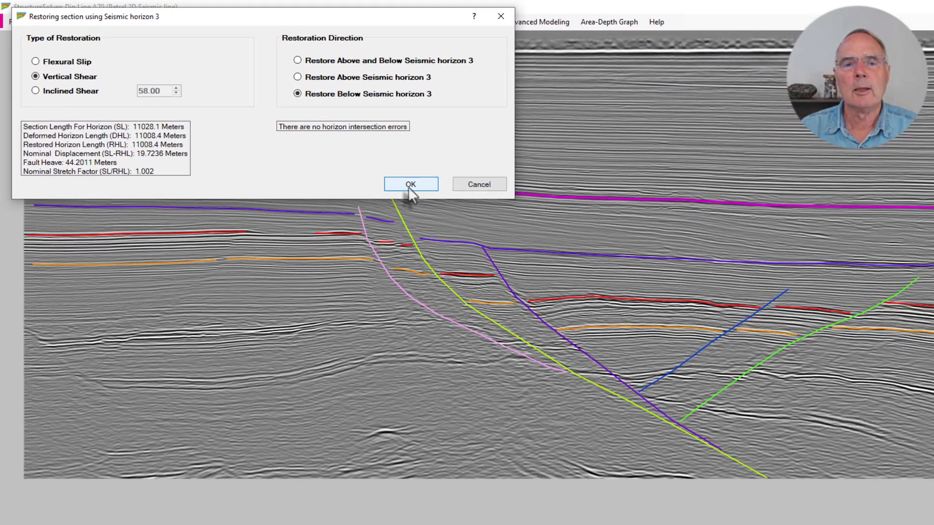
{"action": "left_click", "coordinate": [533, 239]}
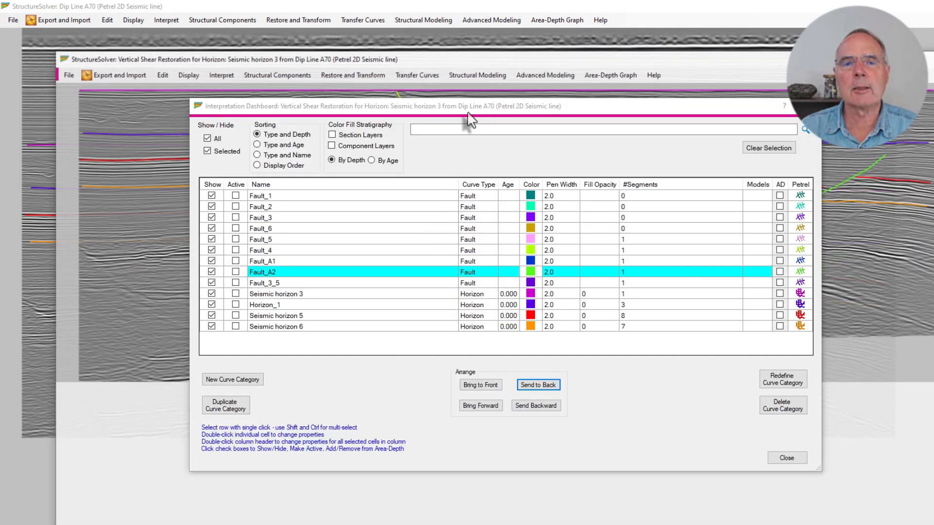
Move the Interpretation Dashboard off the restored section and close it, and close the restoration window without saving the solution
{"action": "left_click_drag", "start_coordinate": [469, 119], "coordinate": [499, 430]}
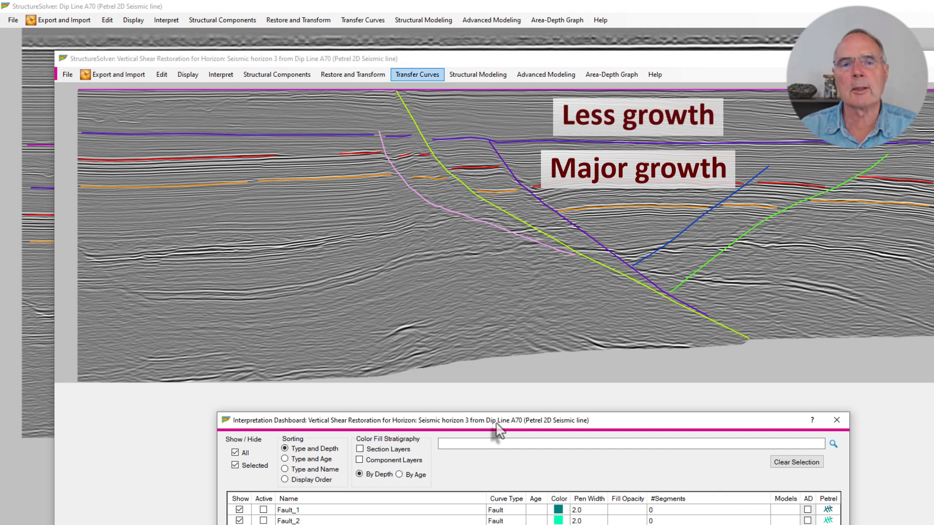
{"action": "left_click", "coordinate": [837, 419]}
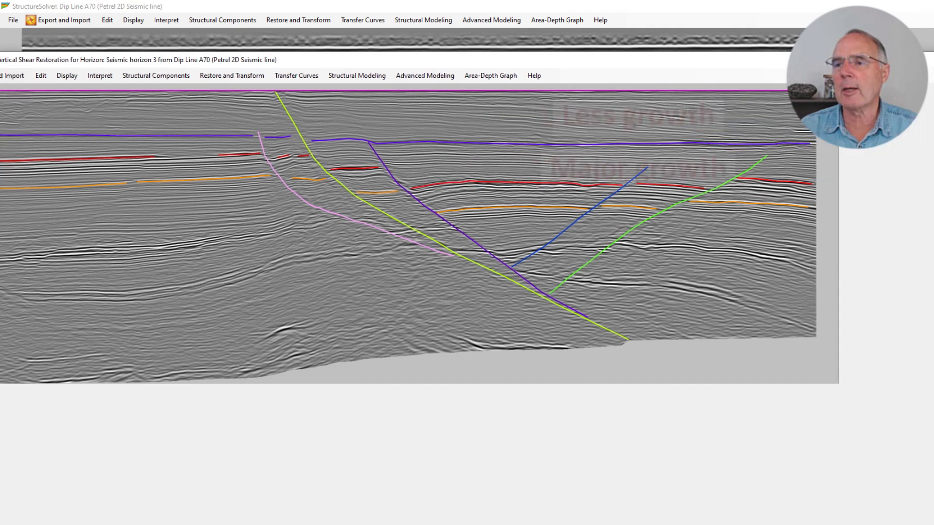
{"action": "left_click", "coordinate": [918, 60]}
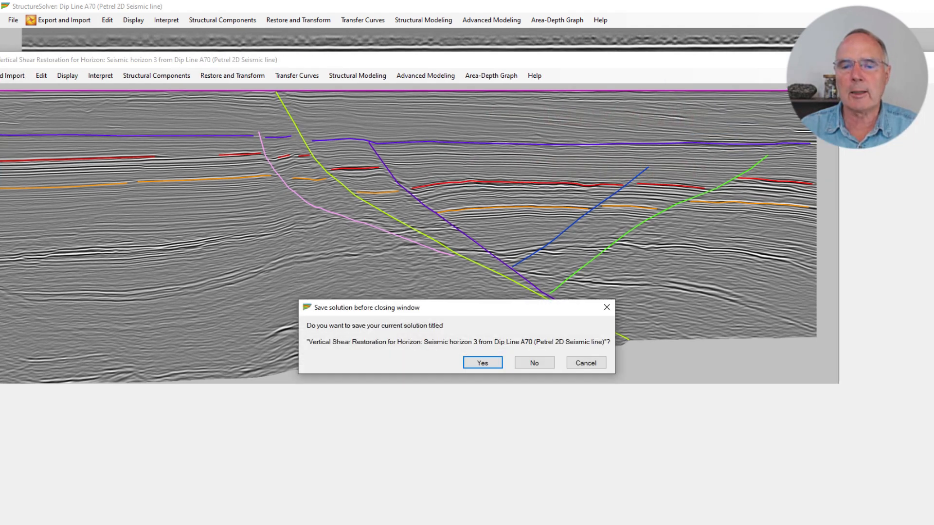
{"action": "left_click", "coordinate": [543, 364]}
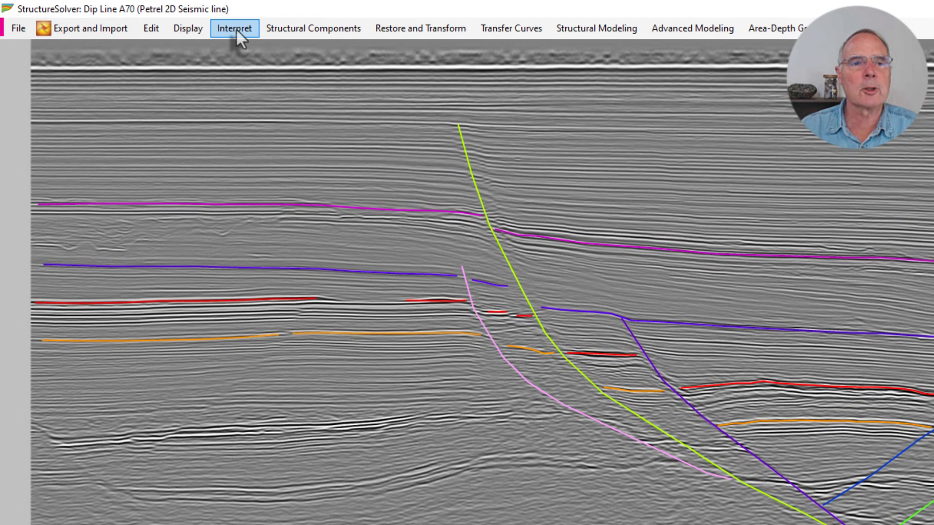
Create a closed marker from curve segments around the interval between Seismic horizon 3 and Horizon_1, closing the gap along Fault_4
{"action": "left_click", "coordinate": [236, 29]}
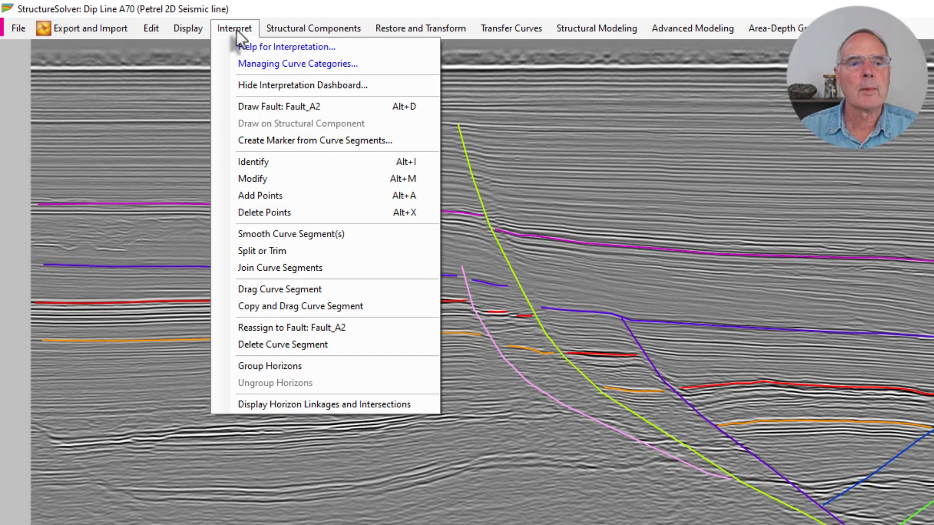
{"action": "left_click", "coordinate": [280, 141]}
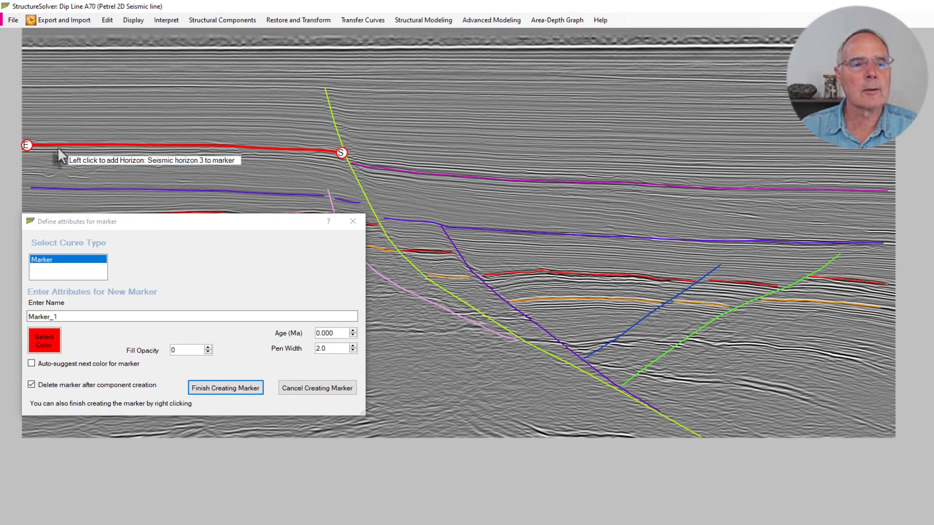
{"action": "left_click", "coordinate": [57, 147]}
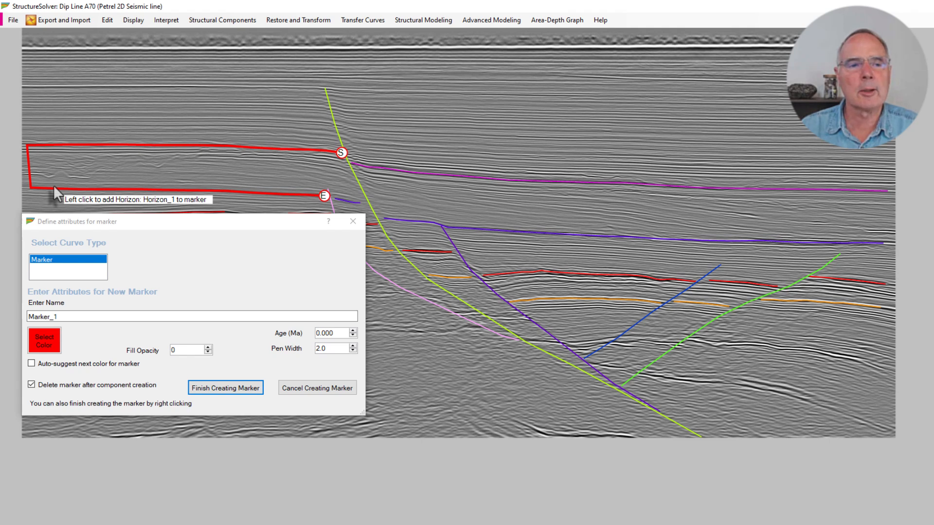
{"action": "left_click", "coordinate": [54, 185]}
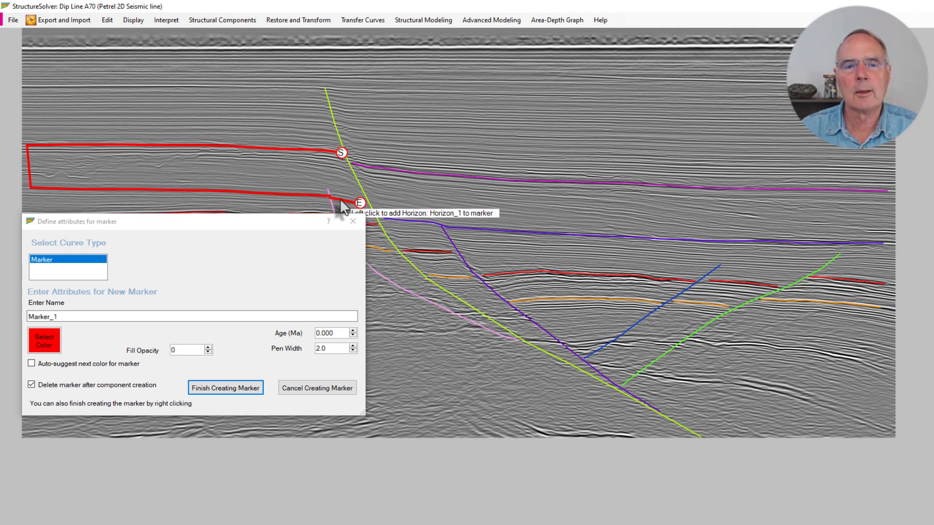
{"action": "left_click", "coordinate": [393, 225]}
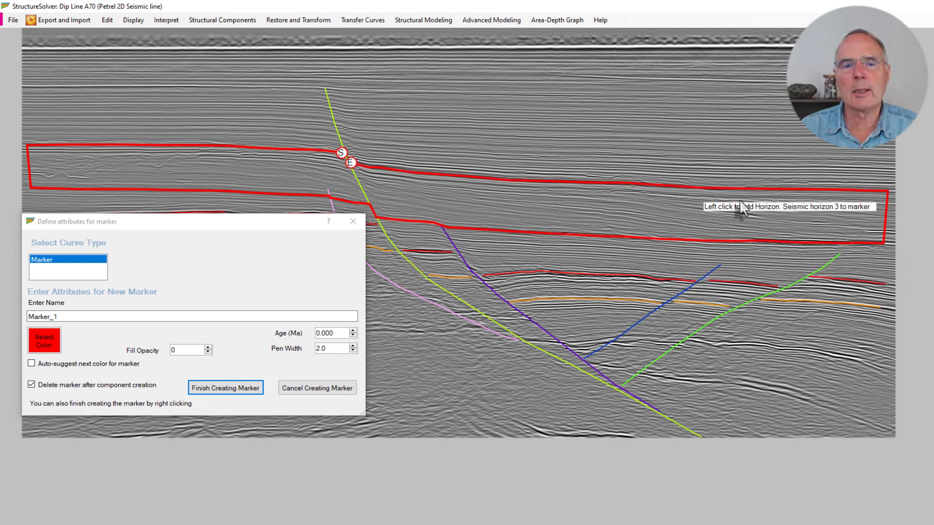
{"action": "left_click", "coordinate": [876, 195]}
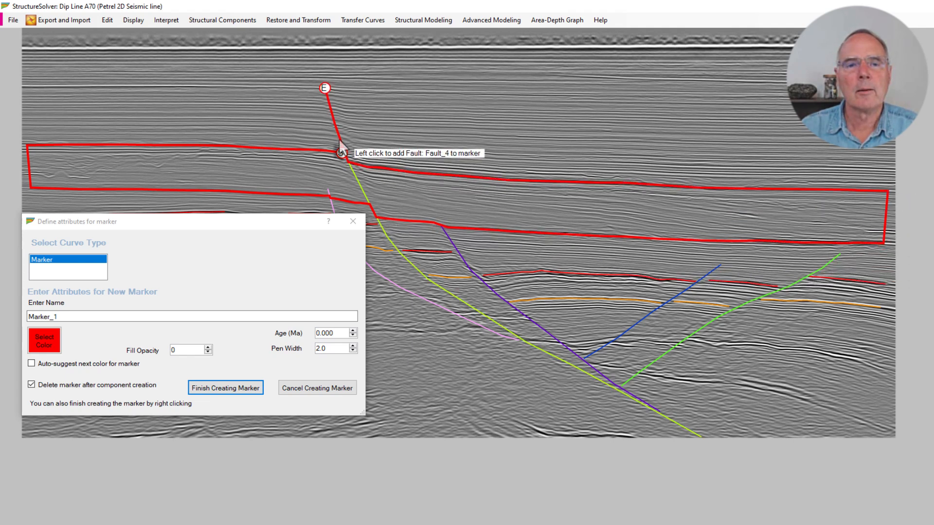
{"action": "left_click", "coordinate": [339, 140]}
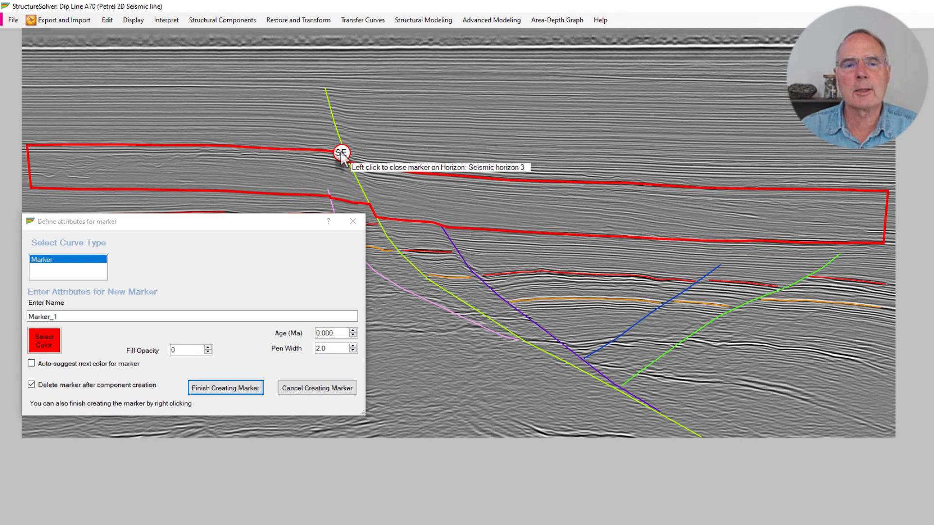
{"action": "left_click", "coordinate": [341, 155]}
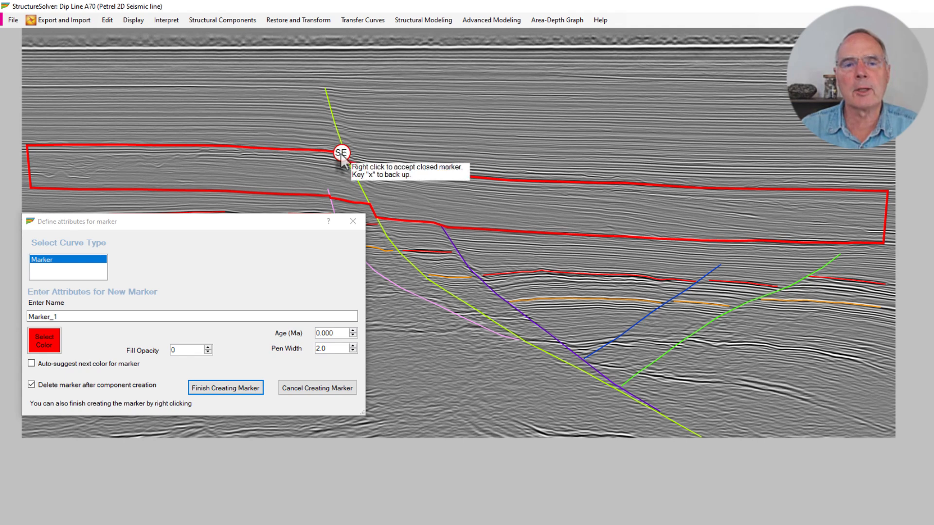
{"action": "right_click", "coordinate": [344, 206]}
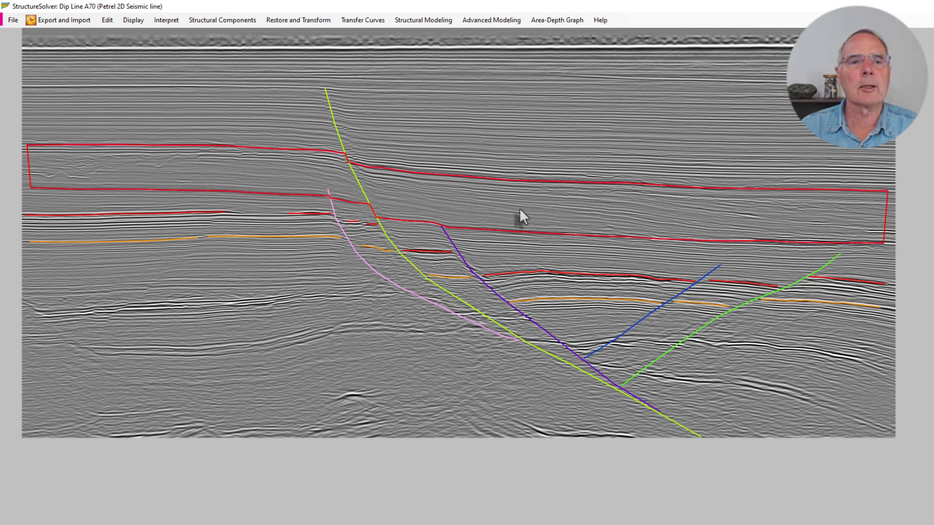
Create a structural component from the closed marker outline and place it about 4,000 m beneath its original position
{"action": "left_click", "coordinate": [244, 20]}
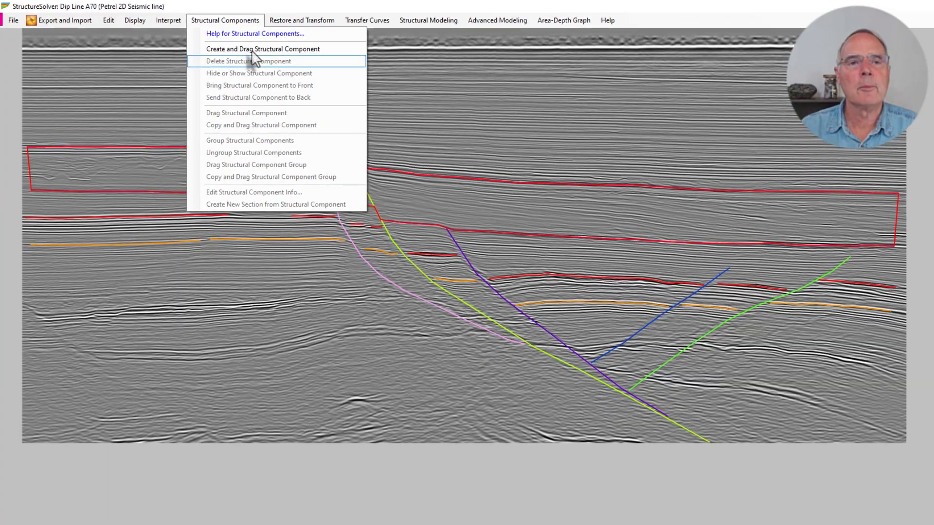
{"action": "left_click", "coordinate": [252, 49]}
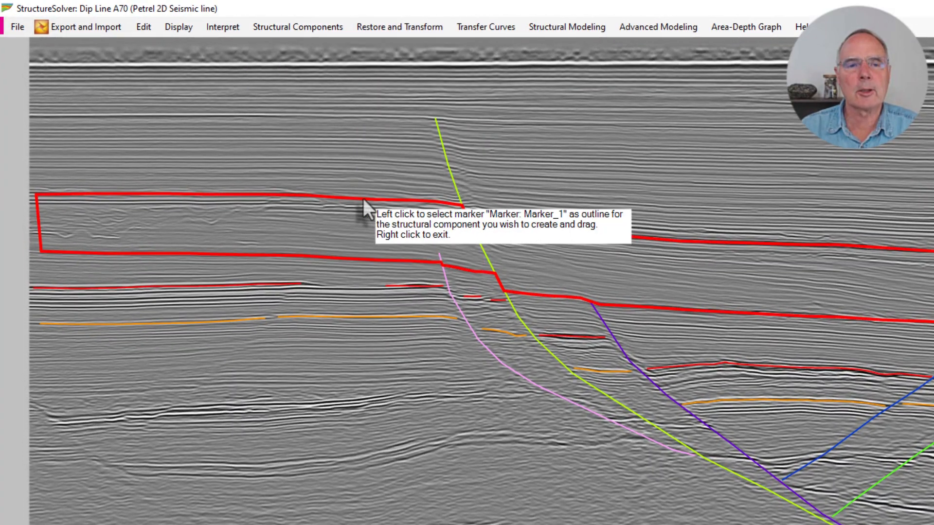
{"action": "left_click", "coordinate": [363, 198]}
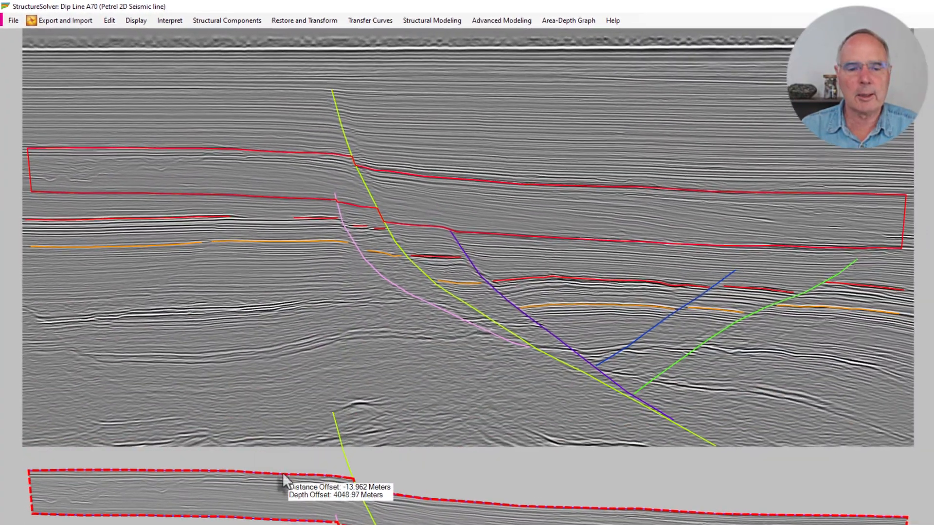
{"action": "left_click", "coordinate": [278, 470]}
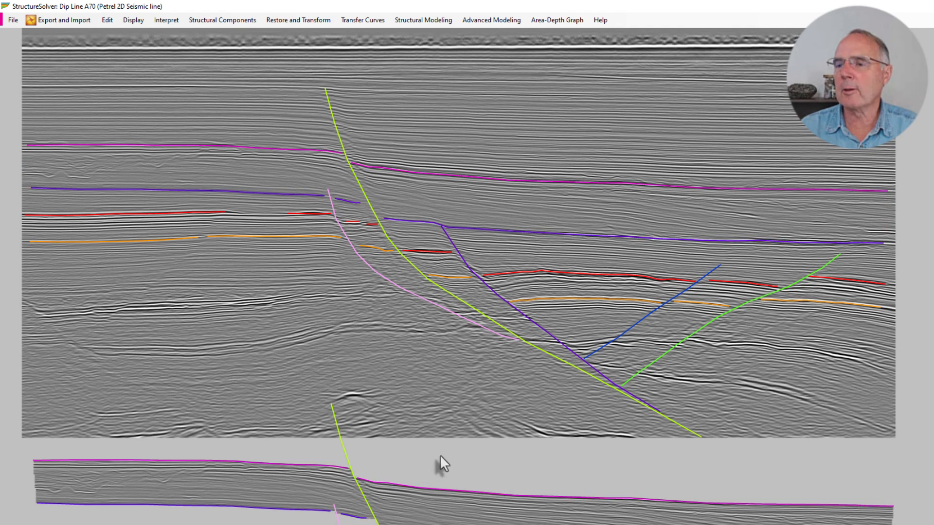
Move the new structural component slightly further down, away from the base of the seismic section
{"action": "scroll", "coordinate": [458, 276], "scroll_direction": "down", "scroll_amount": 5}
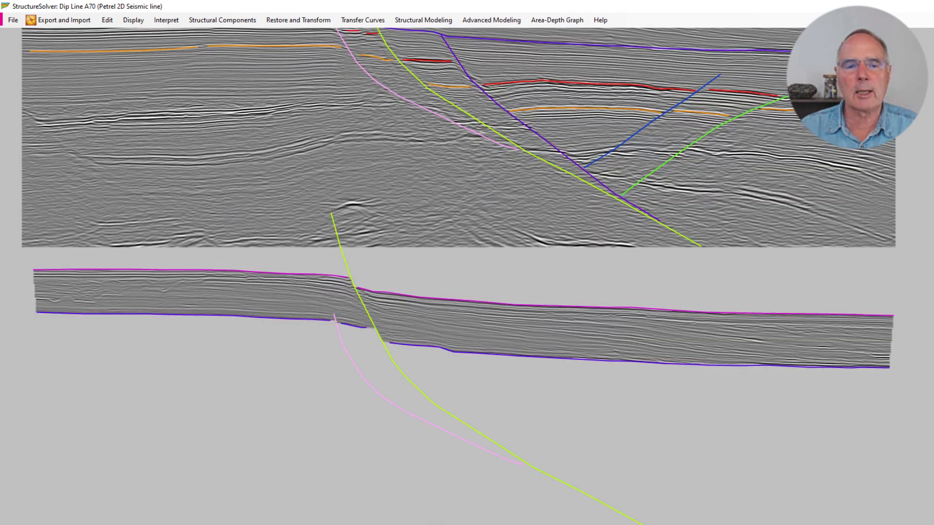
{"action": "left_click", "coordinate": [233, 20]}
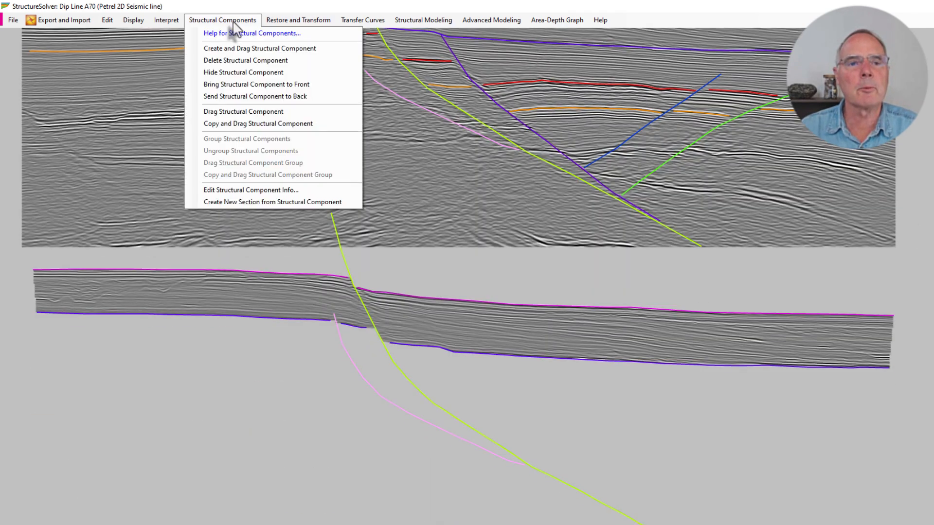
{"action": "left_click", "coordinate": [242, 111]}
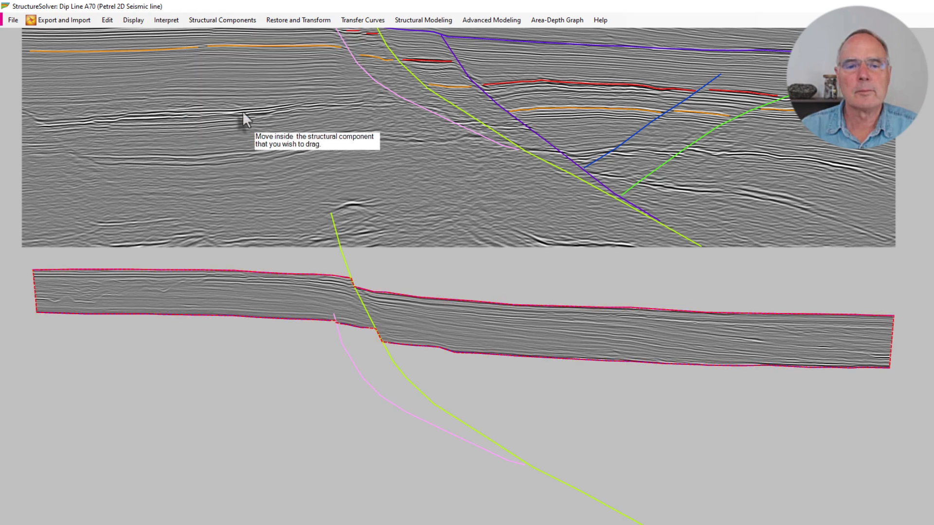
{"action": "left_click_drag", "start_coordinate": [315, 307], "coordinate": [317, 344]}
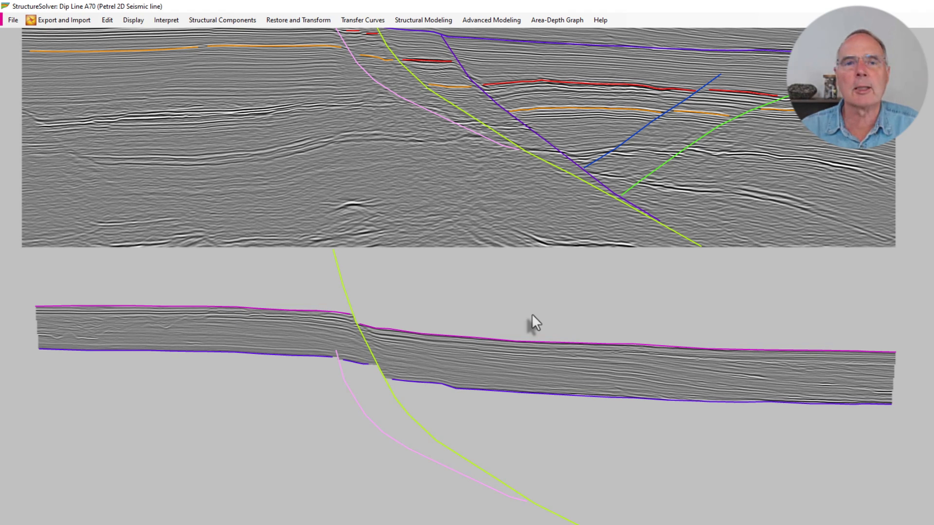
Restore the structural component below Seismic horizon 3 using Vertical Shear
{"action": "left_click", "coordinate": [314, 20]}
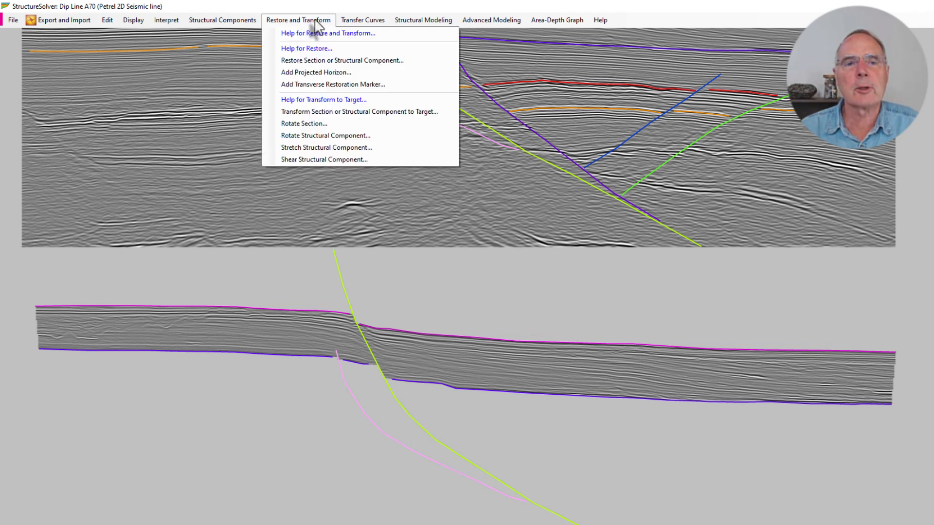
{"action": "left_click", "coordinate": [325, 61]}
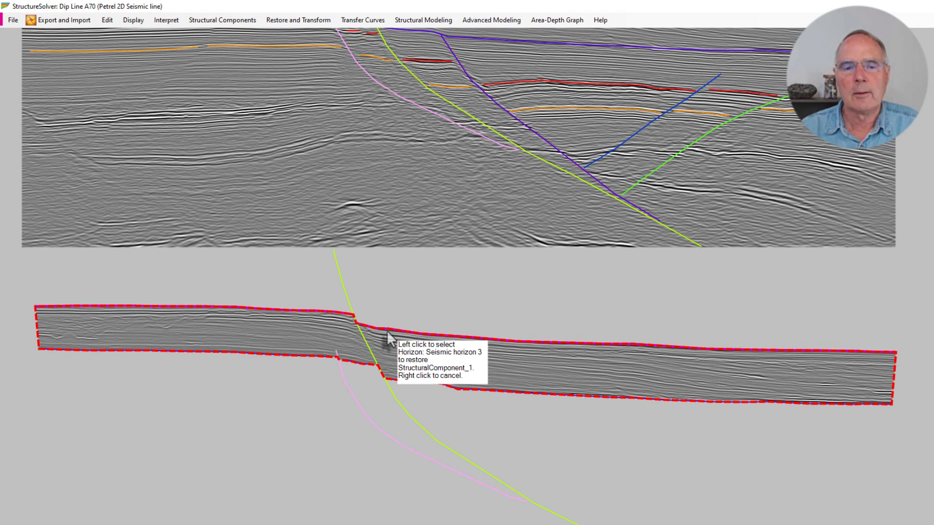
{"action": "left_click", "coordinate": [387, 330]}
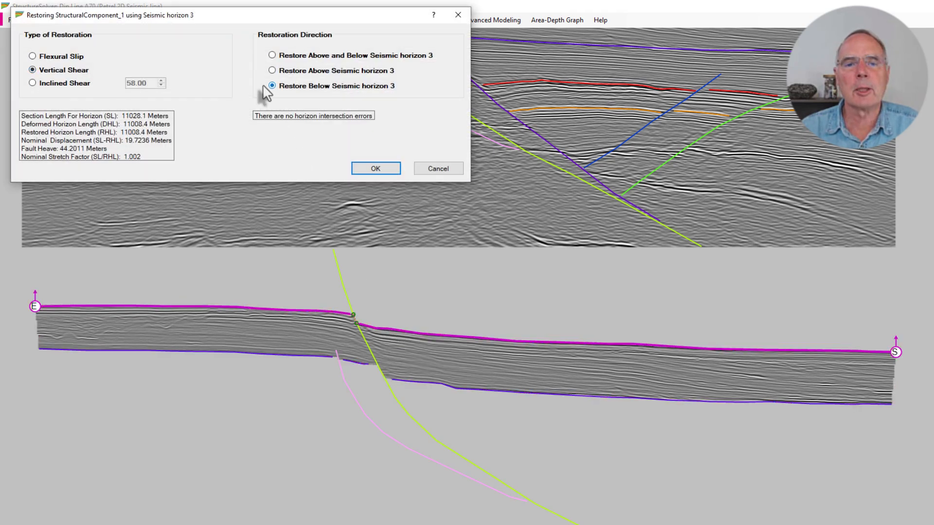
{"action": "left_click", "coordinate": [378, 169]}
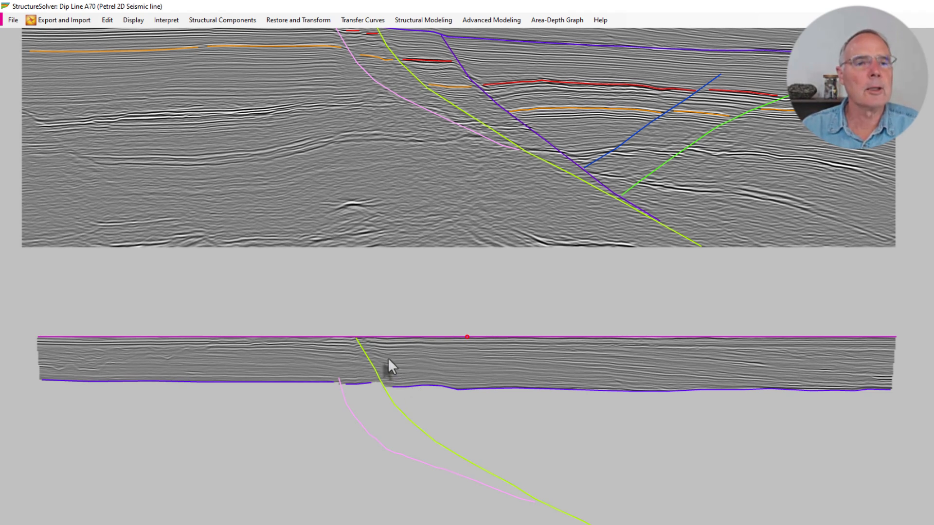
Create a new curve category of type Marker, named Marker_1, in red with a fill opacity of 20
{"action": "left_click_drag", "start_coordinate": [341, 524], "coordinate": [838, 215]}
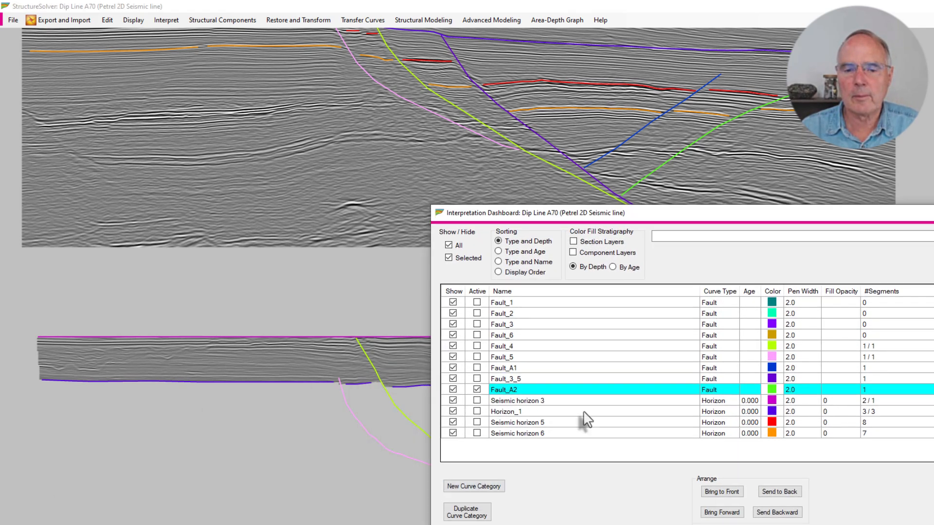
{"action": "left_click", "coordinate": [484, 487]}
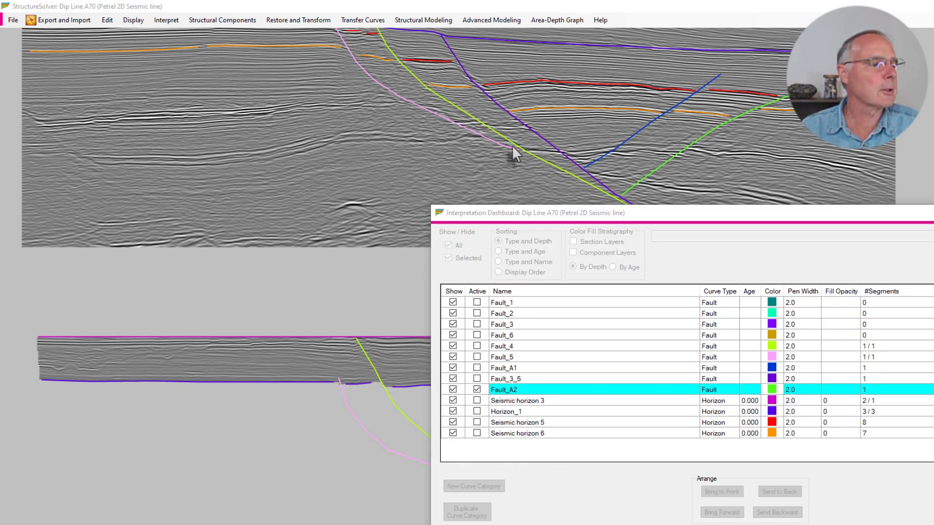
{"action": "left_click_drag", "start_coordinate": [1, 257], "coordinate": [708, 280]}
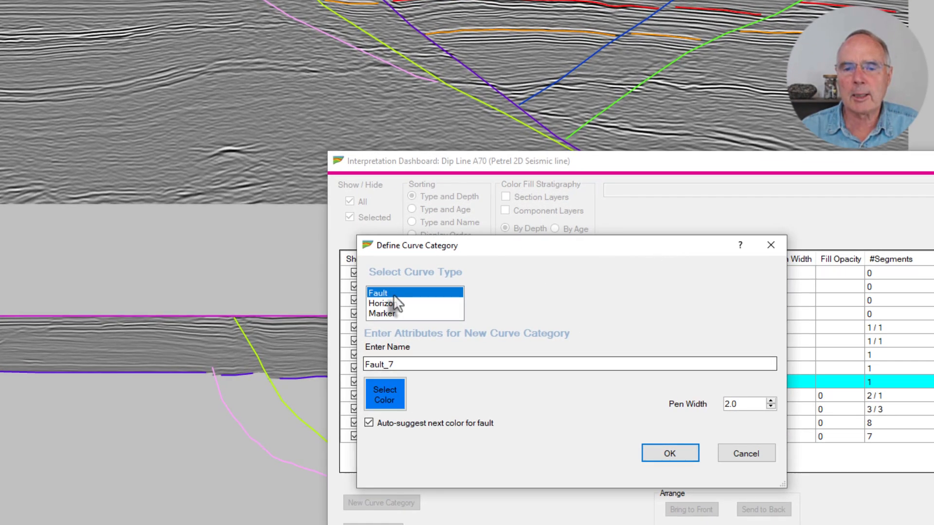
{"action": "left_click", "coordinate": [392, 314]}
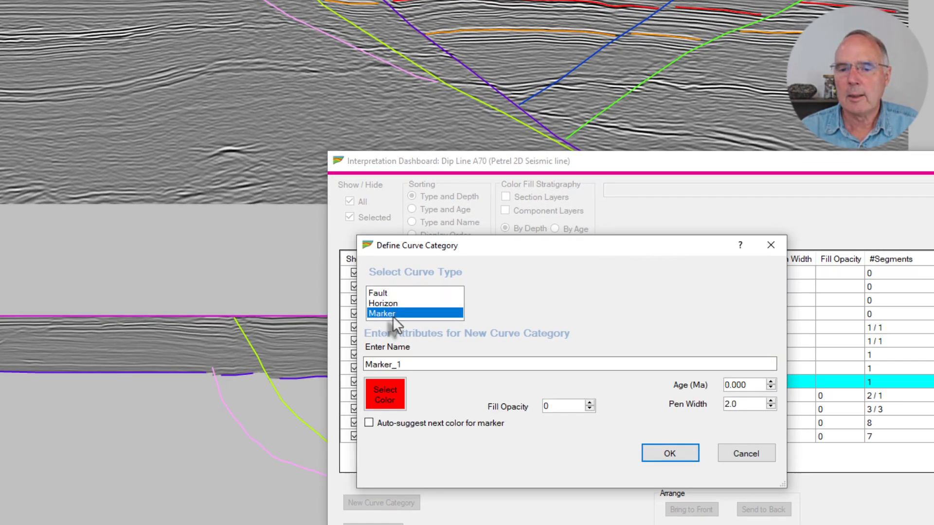
{"action": "left_click", "coordinate": [590, 403]}
{"action": "left_click", "coordinate": [590, 403]}
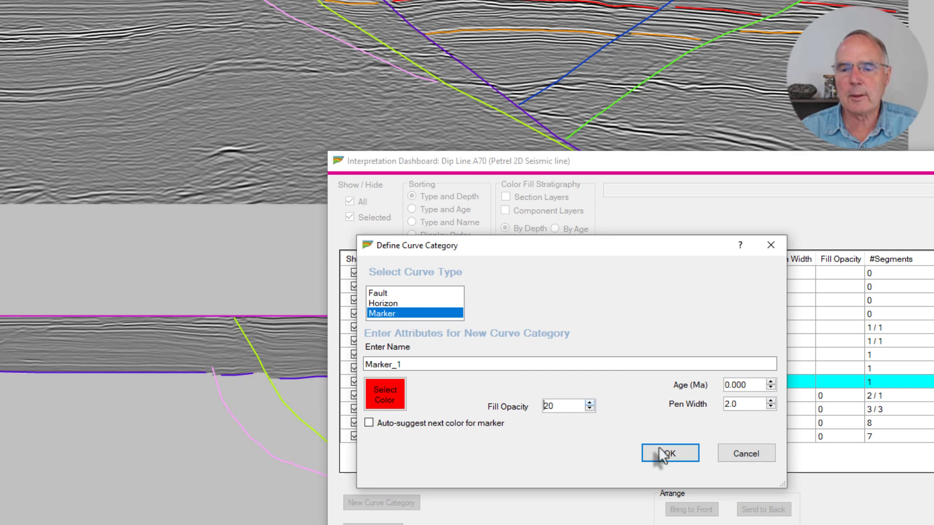
{"action": "left_click", "coordinate": [676, 457]}
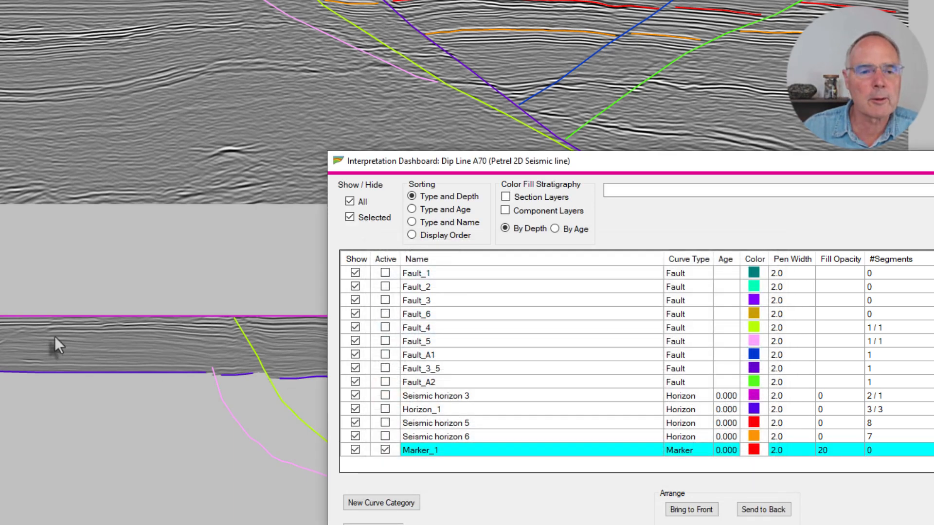
Trace the irregular base of the feature in the restored component with Marker_1, from its pinch-out westward almost to the component's end
{"action": "left_click", "coordinate": [63, 326]}
{"action": "left_click", "coordinate": [45, 334]}
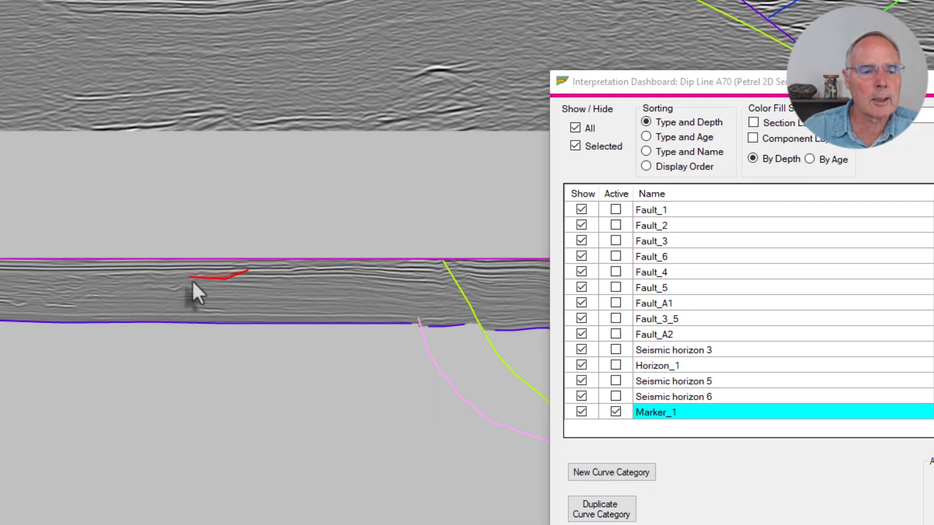
{"action": "left_click", "coordinate": [16, 335]}
{"action": "left_click", "coordinate": [210, 279]}
{"action": "left_click", "coordinate": [190, 275]}
{"action": "left_click", "coordinate": [173, 275]}
{"action": "left_click", "coordinate": [151, 282]}
{"action": "left_click", "coordinate": [119, 282]}
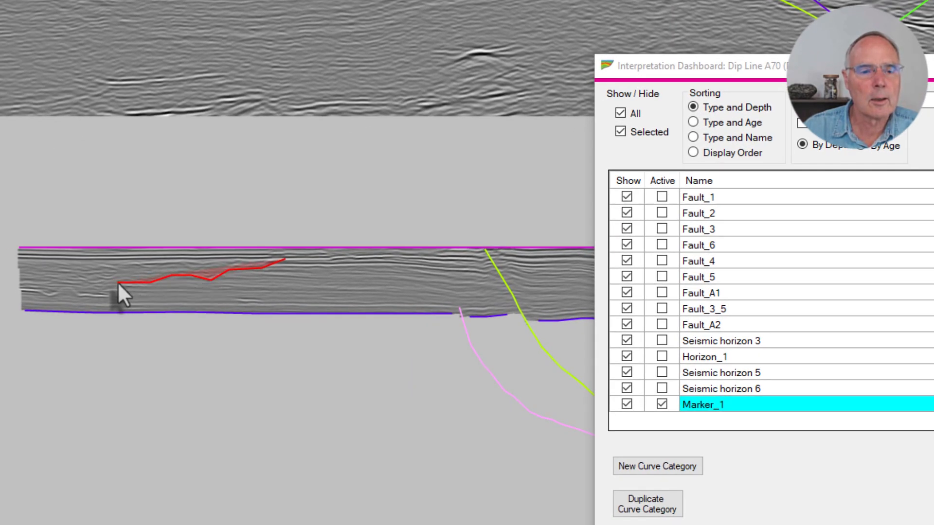
{"action": "left_click", "coordinate": [104, 294]}
{"action": "left_click", "coordinate": [82, 296]}
{"action": "left_click", "coordinate": [68, 289]}
{"action": "left_click", "coordinate": [47, 295]}
{"action": "left_click", "coordinate": [40, 290]}
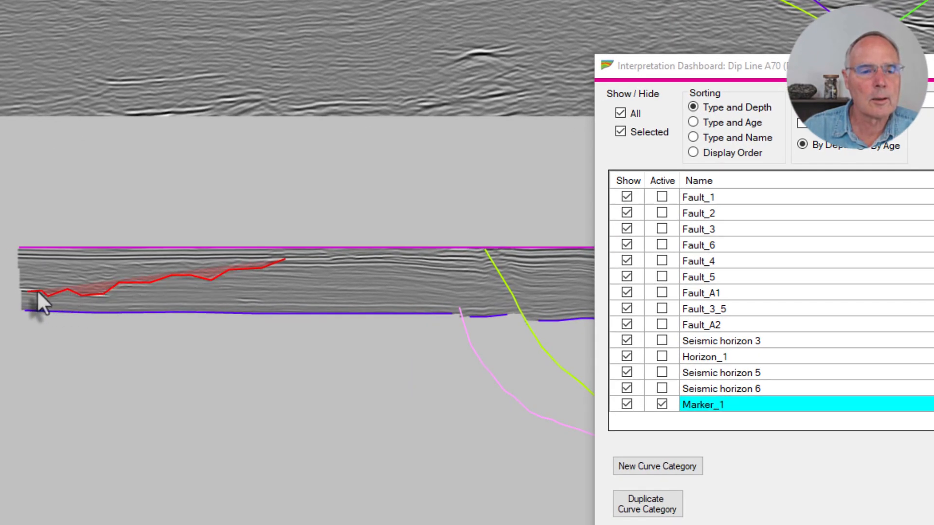
Close the Marker_1 outline up the component's west end and along the flat reflector, and attach it to the structural component
{"action": "left_click", "coordinate": [22, 289]}
{"action": "left_click", "coordinate": [21, 256]}
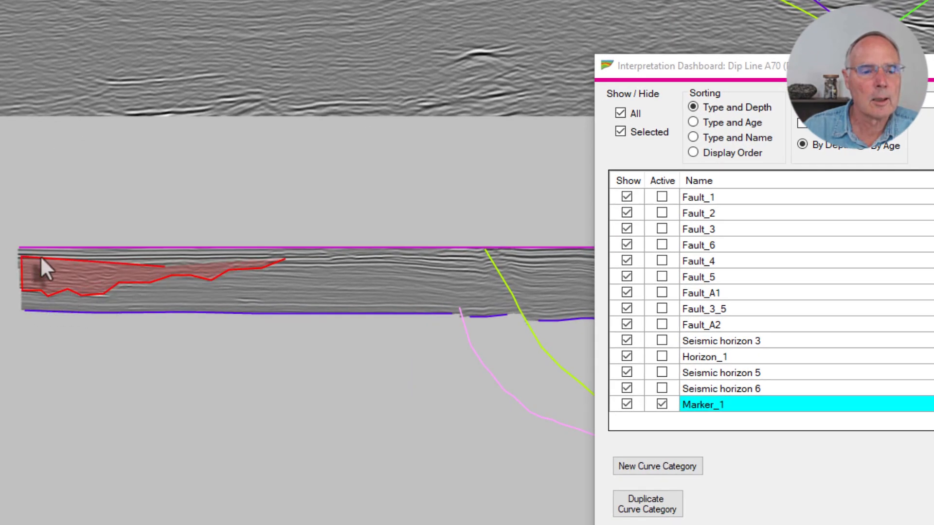
{"action": "double_click", "coordinate": [278, 256]}
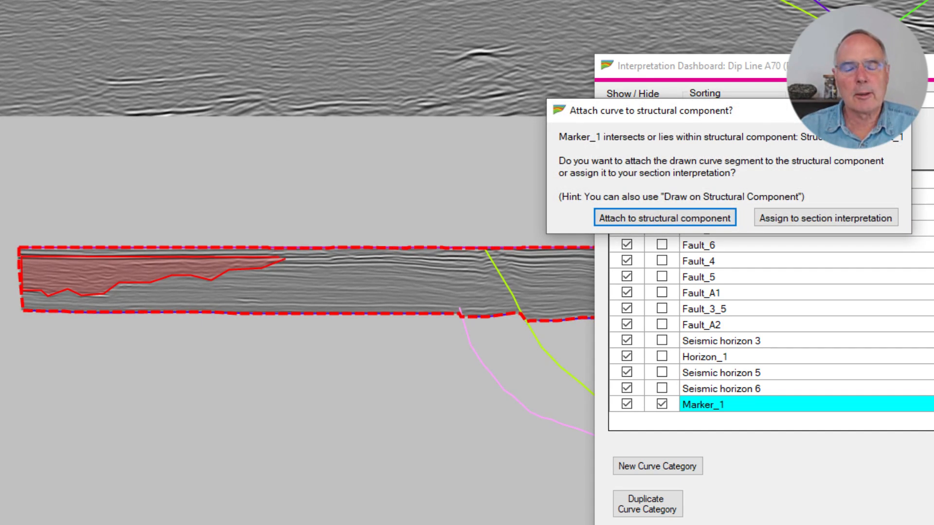
{"action": "left_click", "coordinate": [661, 216]}
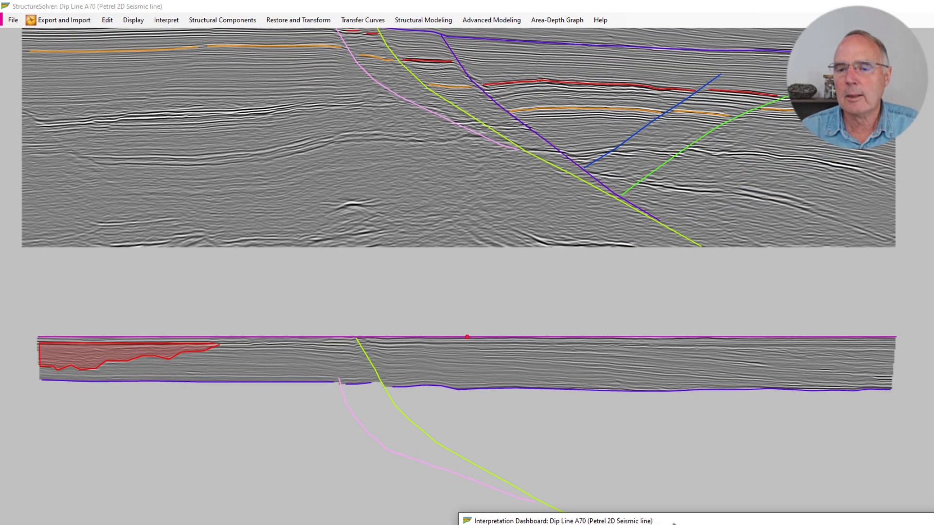
Outline the wedge at the east end of the restored component with Marker_1 and attach it to the structural component
{"action": "left_click", "coordinate": [722, 347]}
{"action": "left_click", "coordinate": [781, 359]}
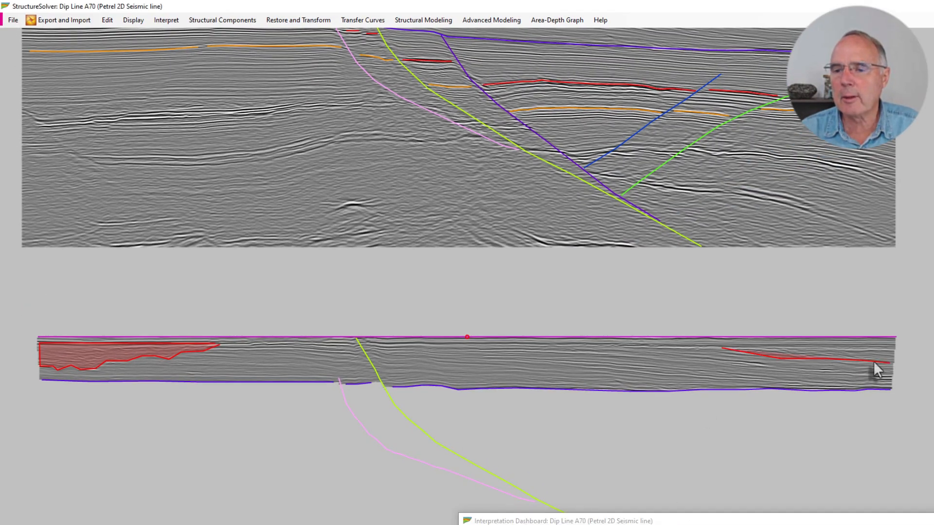
{"action": "left_click", "coordinate": [893, 363]}
{"action": "left_click", "coordinate": [895, 346]}
{"action": "double_click", "coordinate": [723, 346]}
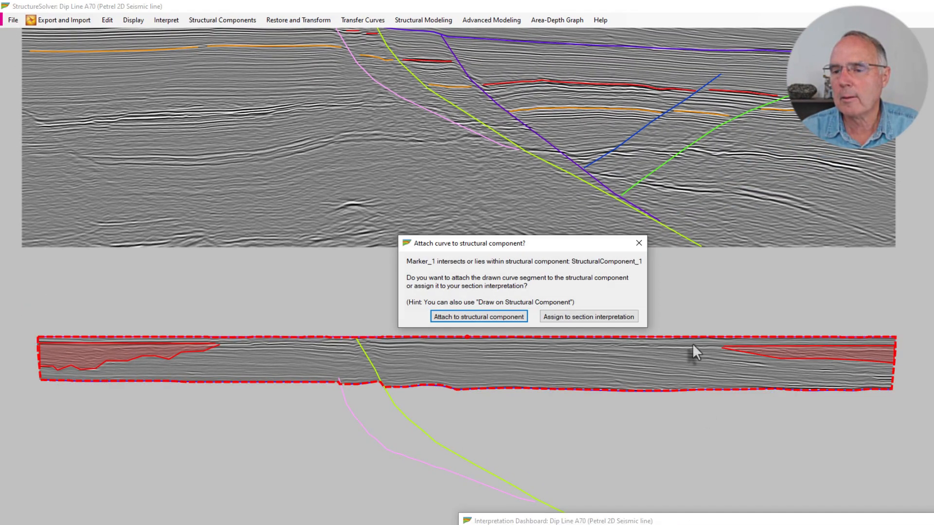
{"action": "left_click", "coordinate": [475, 319]}
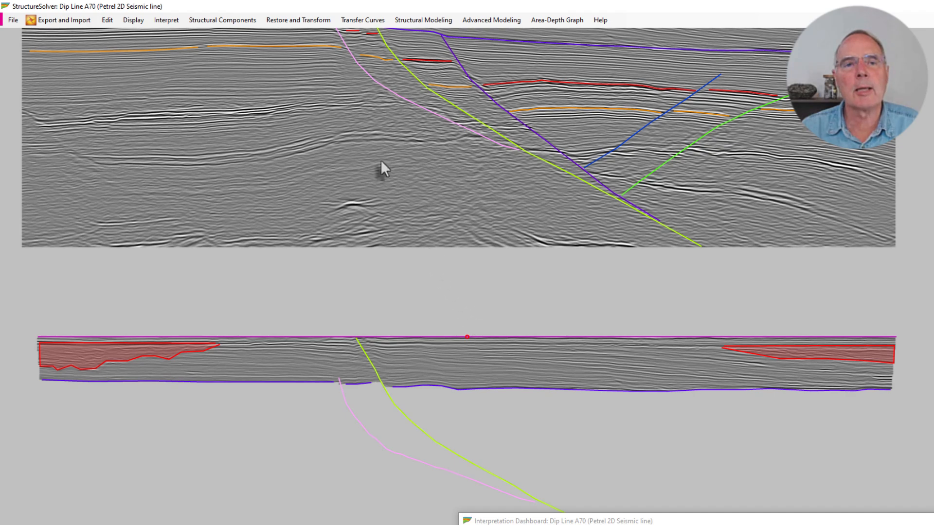
Send both Marker_1 segments from the restored structural component back to the section, untransforming them
{"action": "left_click", "coordinate": [295, 20]}
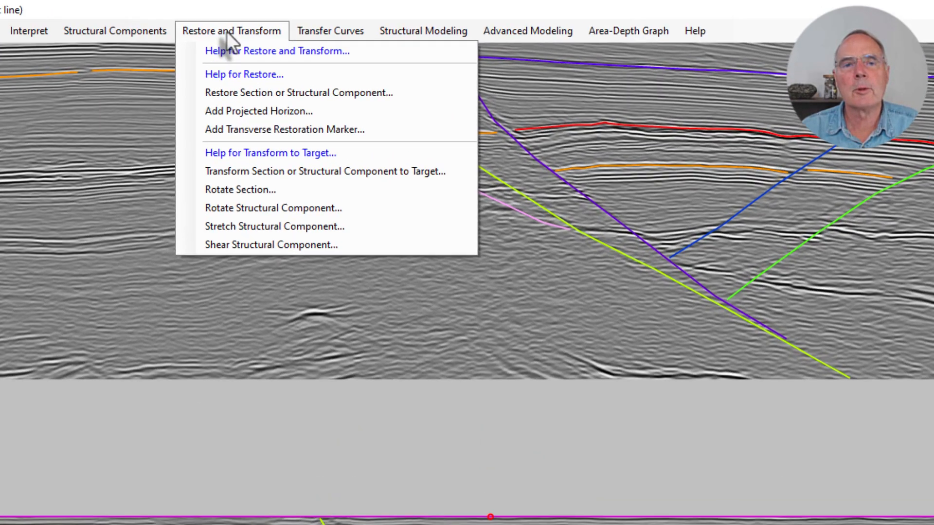
{"action": "mouse_move", "coordinate": [330, 31]}
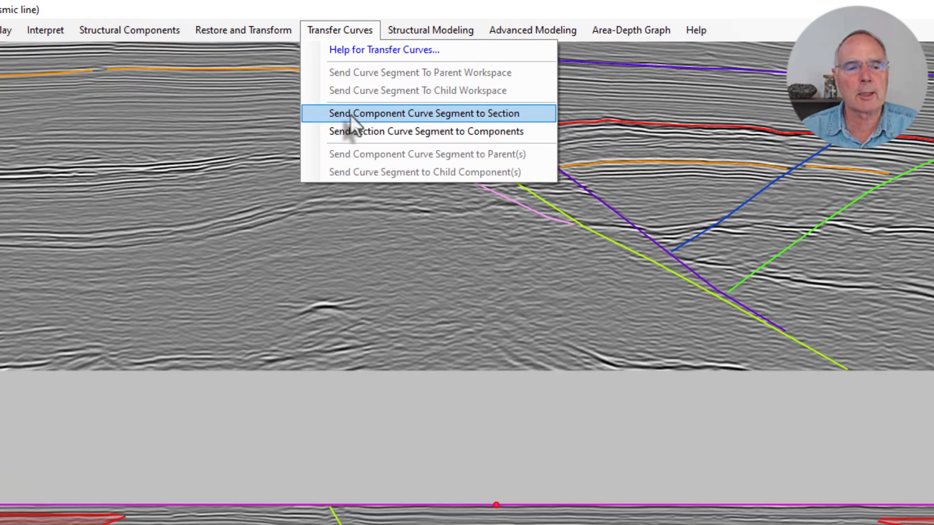
{"action": "left_click", "coordinate": [328, 136]}
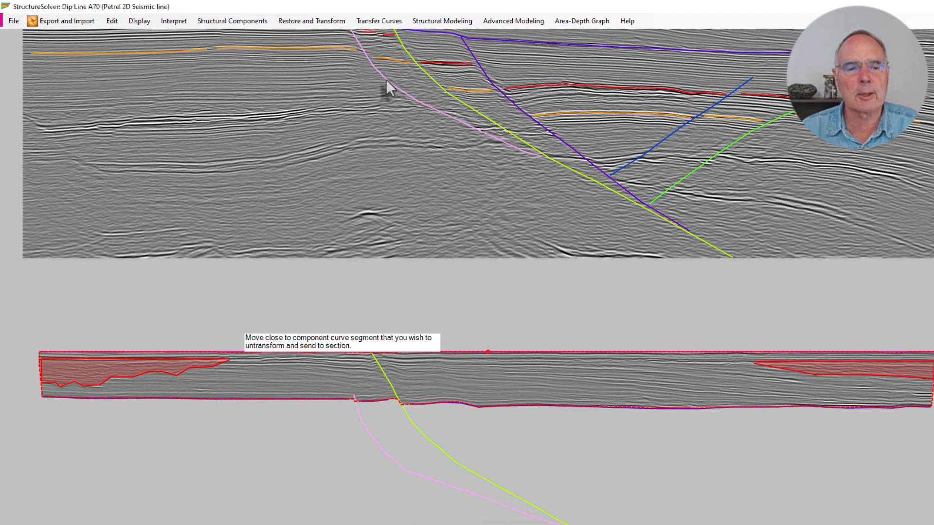
{"action": "left_click", "coordinate": [213, 368]}
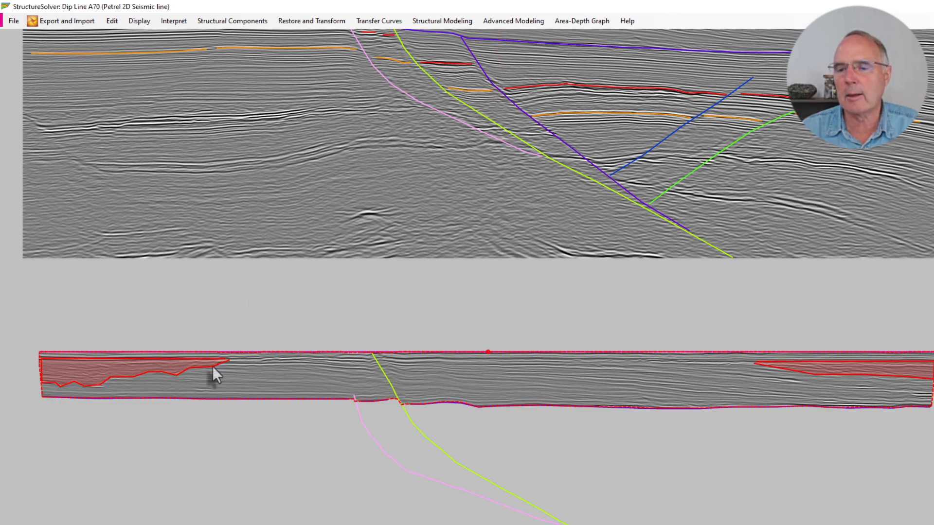
{"action": "left_click", "coordinate": [810, 365]}
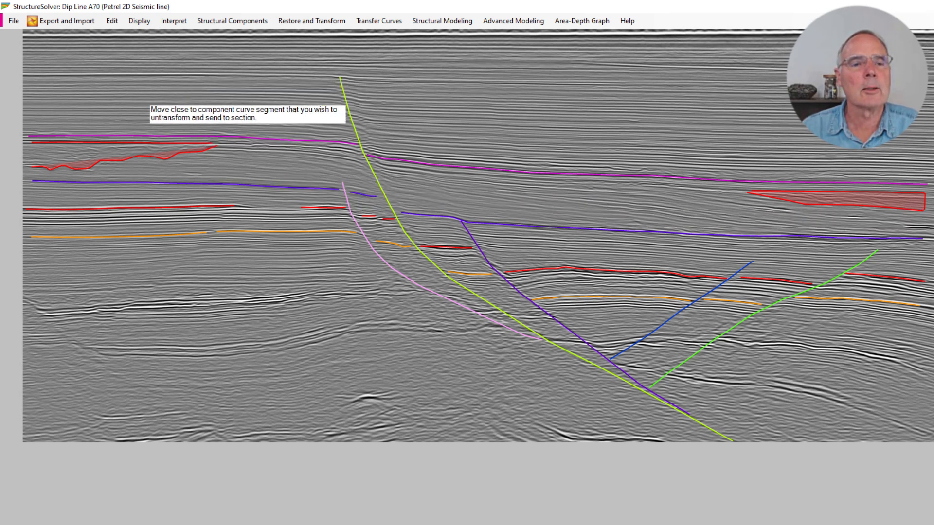
Join the two open Marker_1 ends at the tip of the western outline on the section
{"action": "left_click", "coordinate": [187, 22]}
{"action": "left_click", "coordinate": [205, 197]}
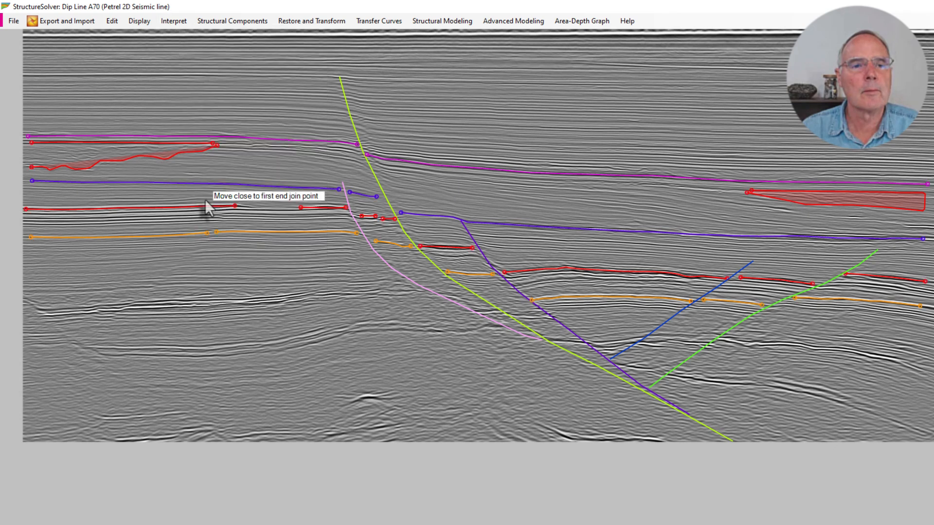
{"action": "left_click", "coordinate": [212, 143]}
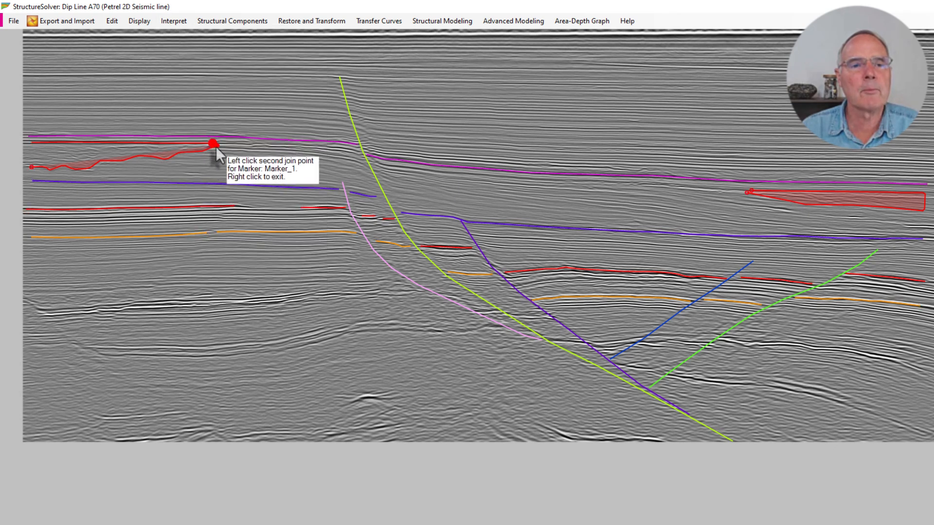
{"action": "left_click", "coordinate": [215, 146]}
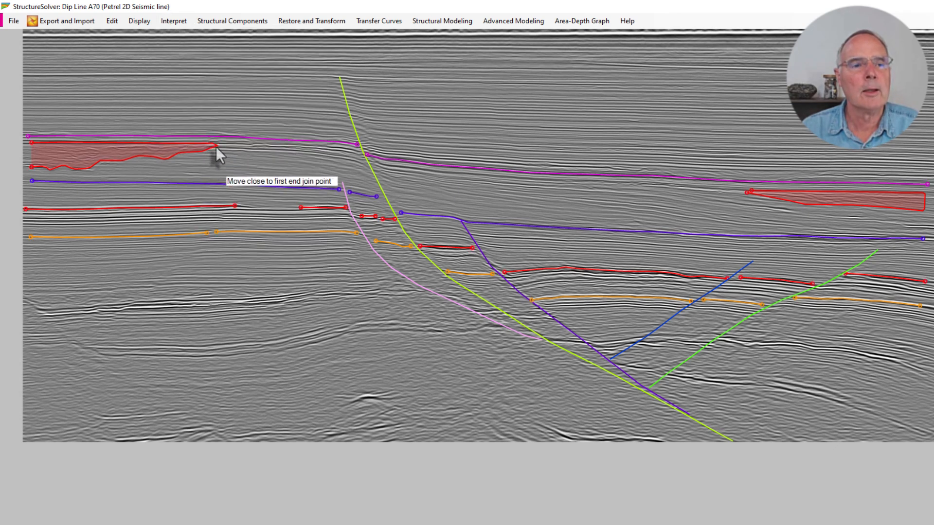
{"action": "right_click", "coordinate": [221, 483]}
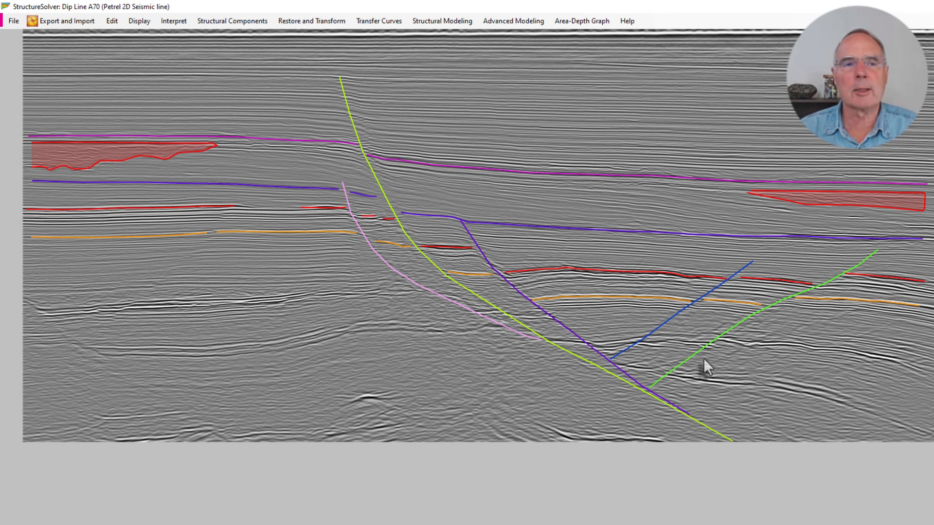
Update Petrel from StructureSolver, exporting only Marker_1 as a new MultiZ interpretation
{"action": "left_click", "coordinate": [73, 20]}
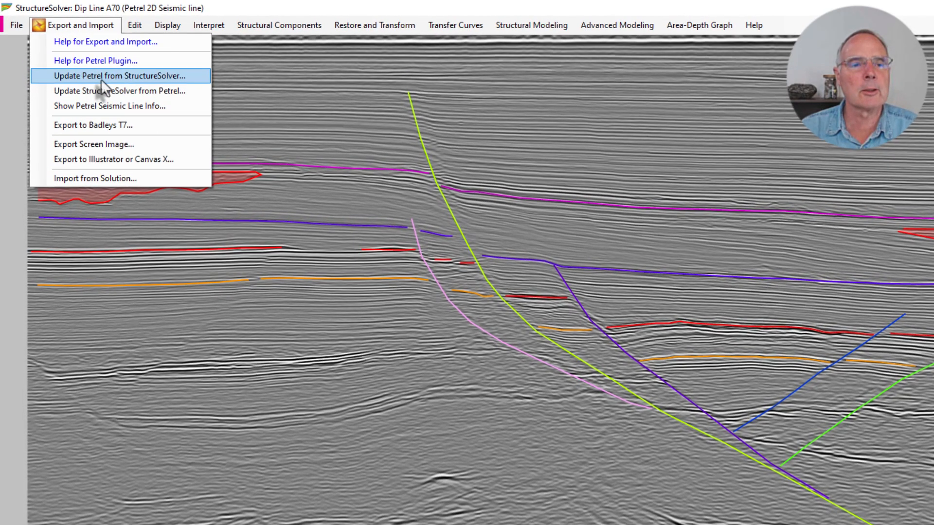
{"action": "left_click", "coordinate": [87, 67]}
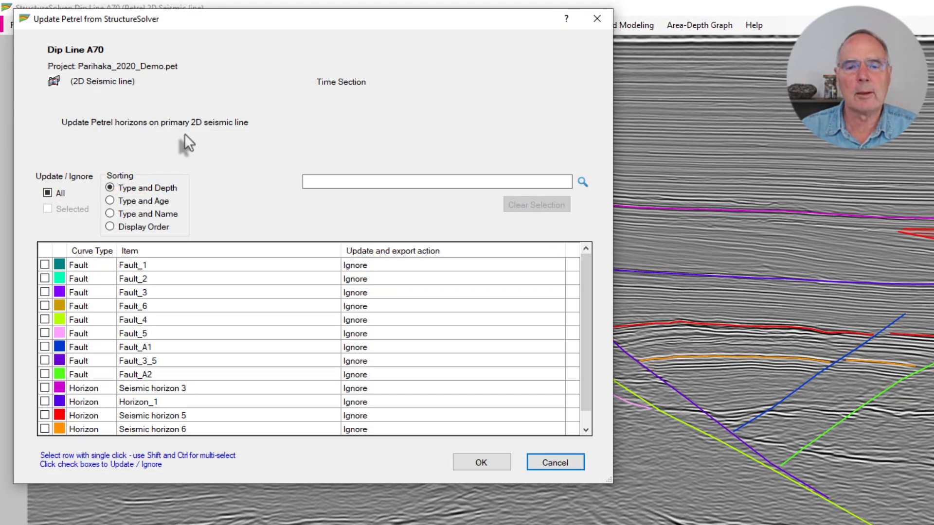
{"action": "left_click_drag", "start_coordinate": [587, 396], "coordinate": [585, 419]}
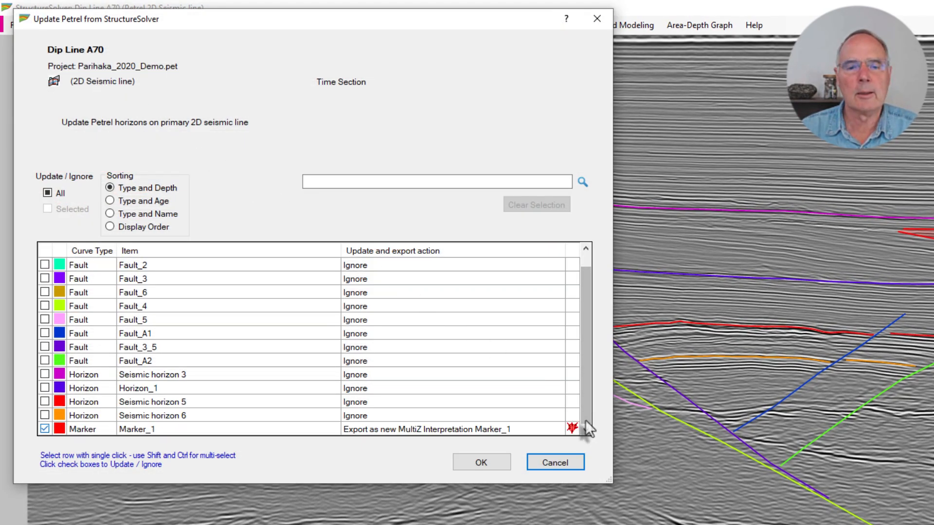
{"action": "left_click", "coordinate": [484, 469]}
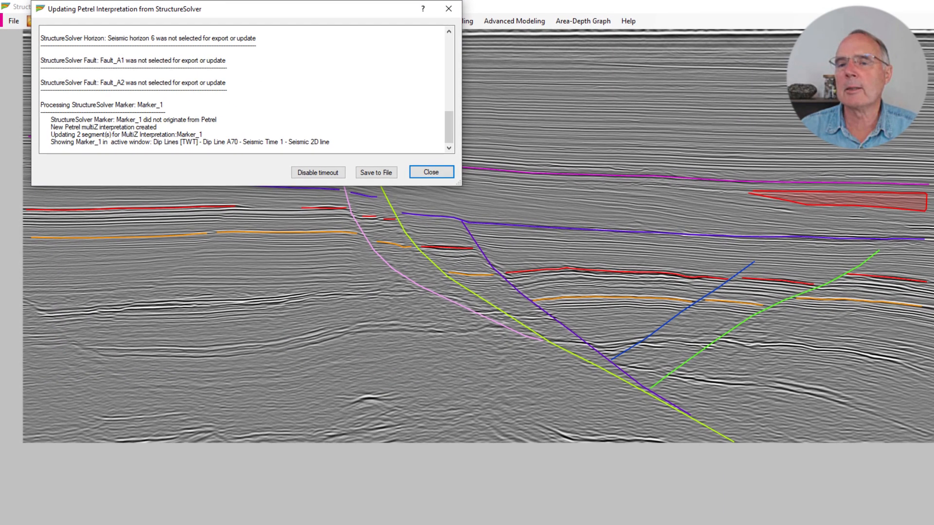
Switch to Petrel and examine both exported Marker_1 outlines on Dip Line A70, moving the overlapping windows out of the way
{"action": "left_click_drag", "start_coordinate": [681, 6], "coordinate": [689, 505]}
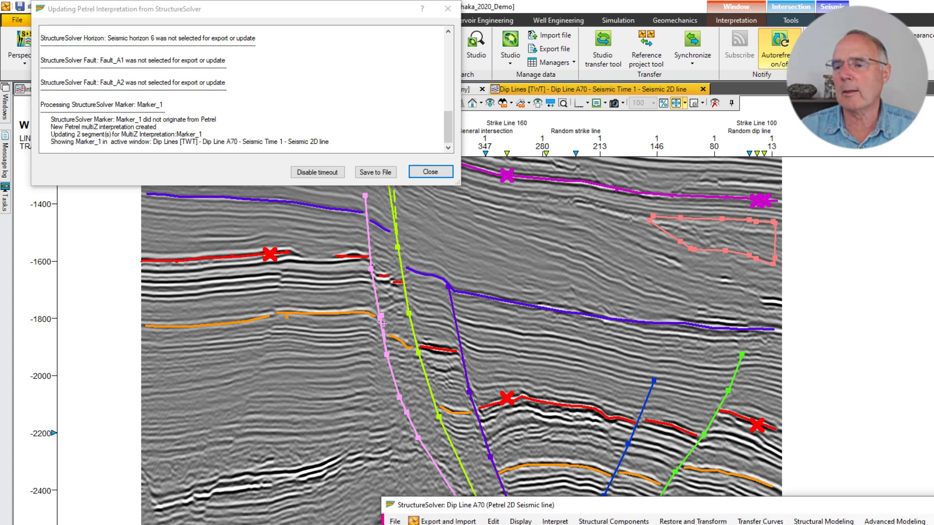
{"action": "left_click_drag", "start_coordinate": [559, 282], "coordinate": [559, 362]}
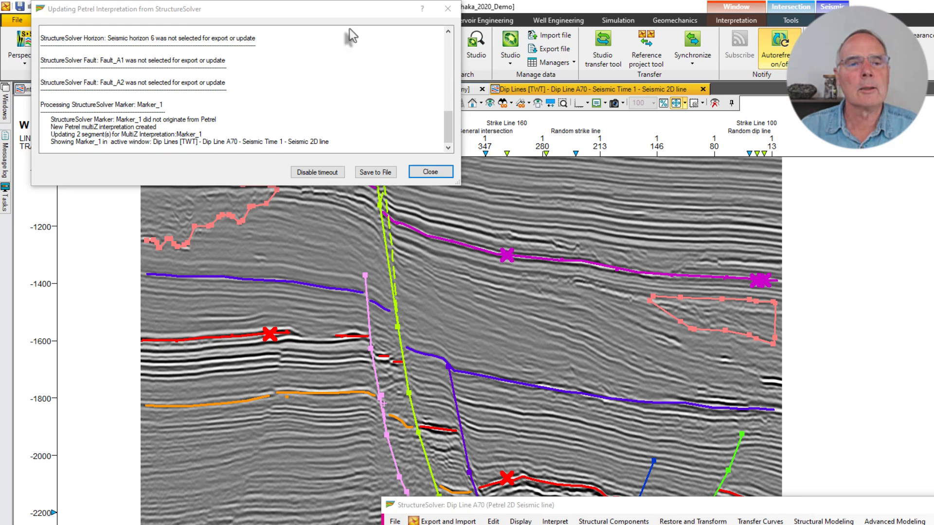
{"action": "left_click_drag", "start_coordinate": [302, 15], "coordinate": [0, 79]}
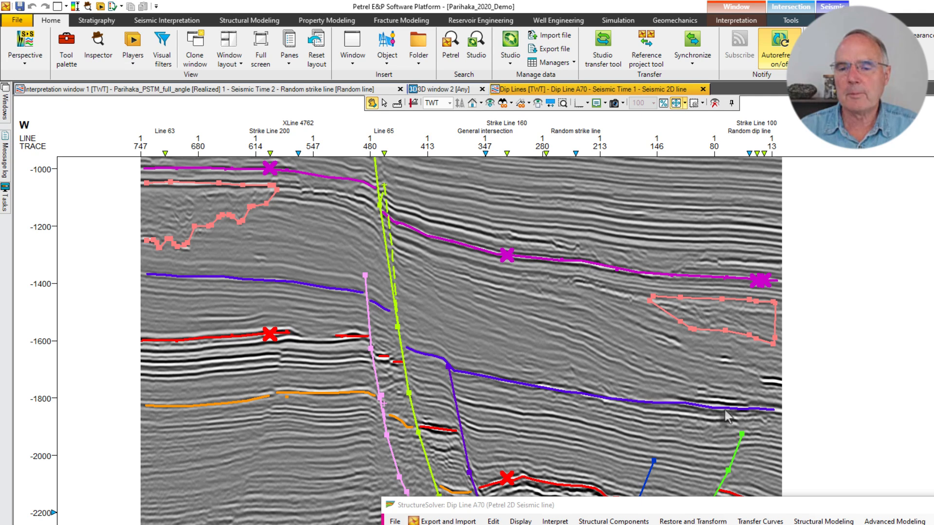
{"action": "left_click_drag", "start_coordinate": [754, 507], "coordinate": [850, 462]}
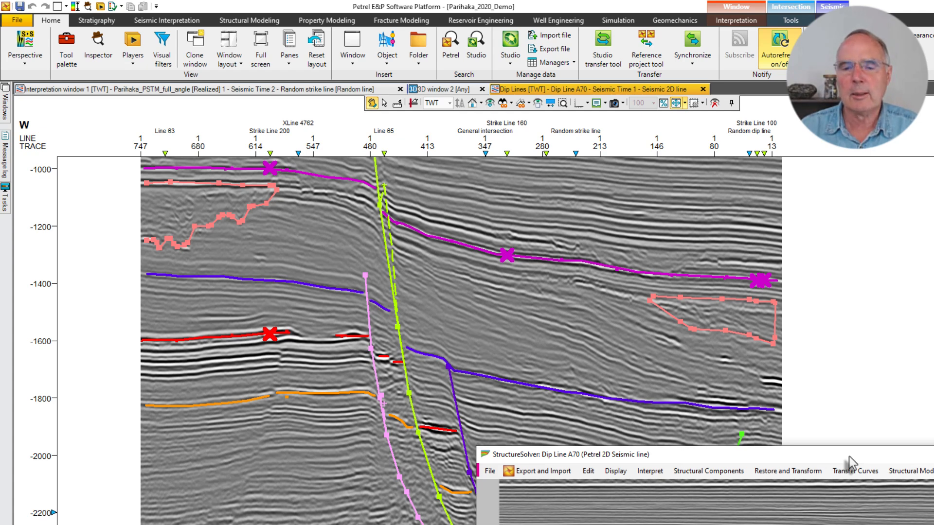
{"action": "left_click_drag", "start_coordinate": [850, 463], "coordinate": [932, 501]}
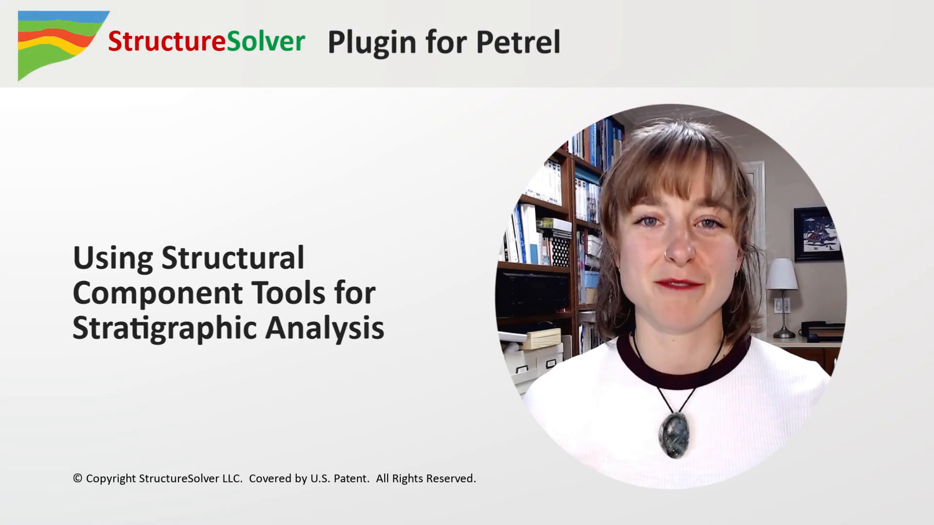